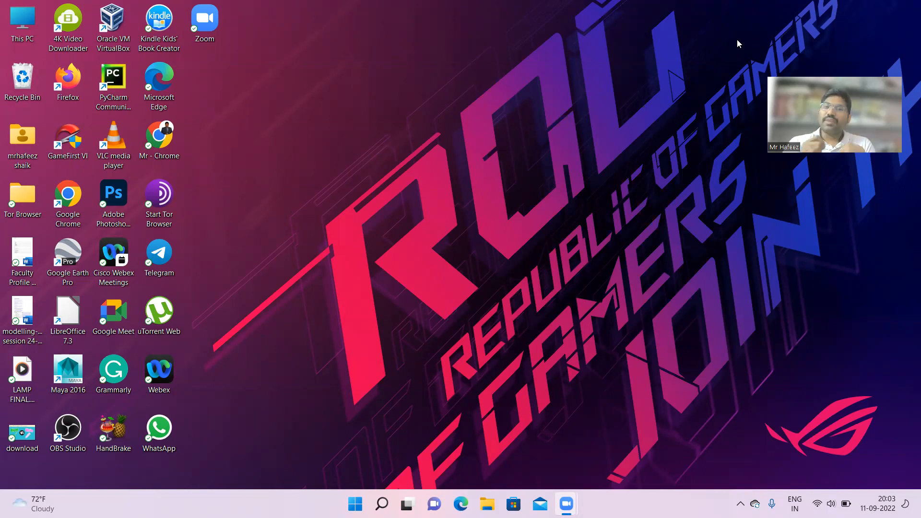
Step: Start Word and open the most recently modified document from the recent files
key("super")
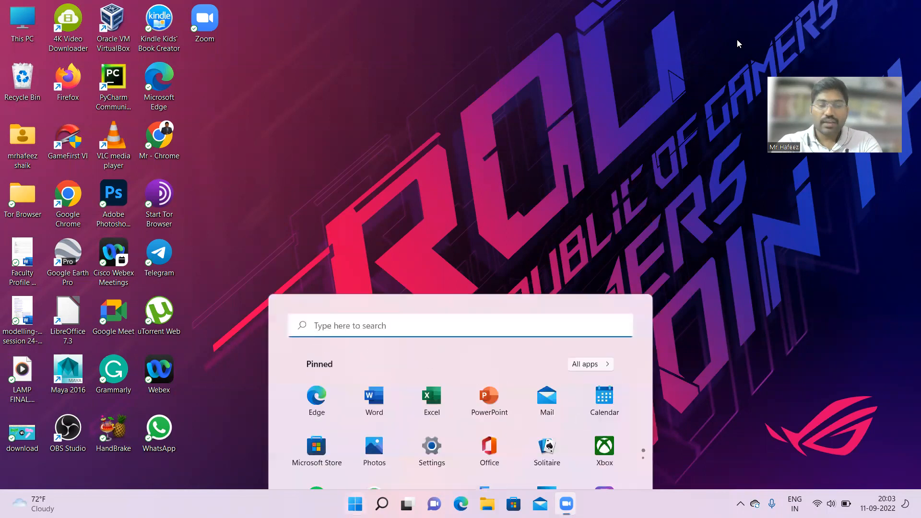
type("wor")
key("BackSpace")
type("d")
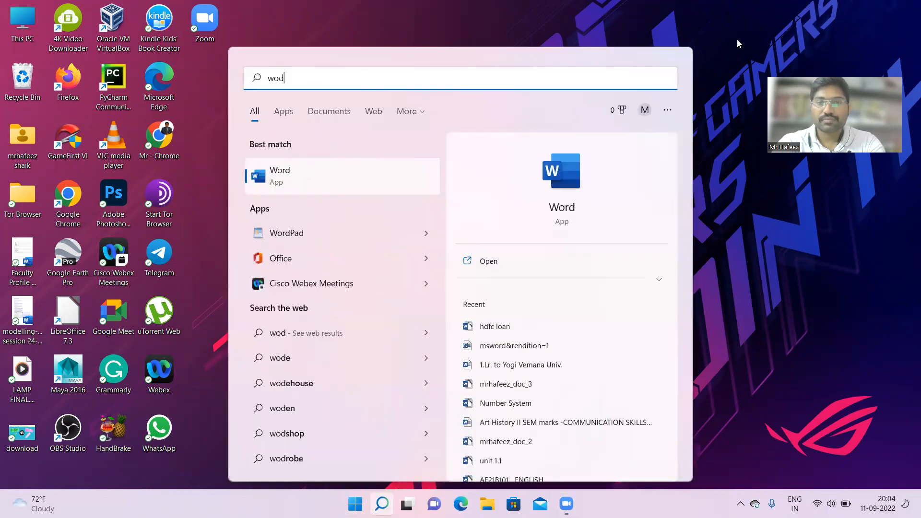
key("Return")
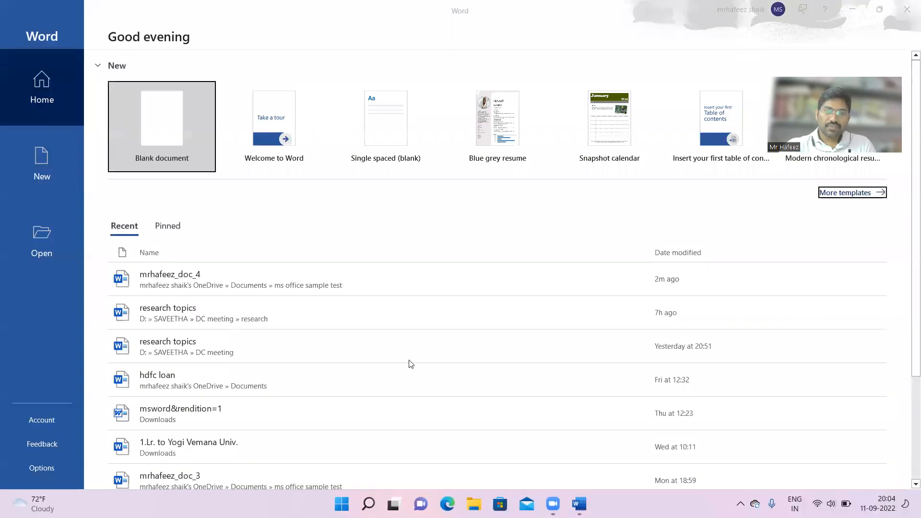
left_click(212, 281)
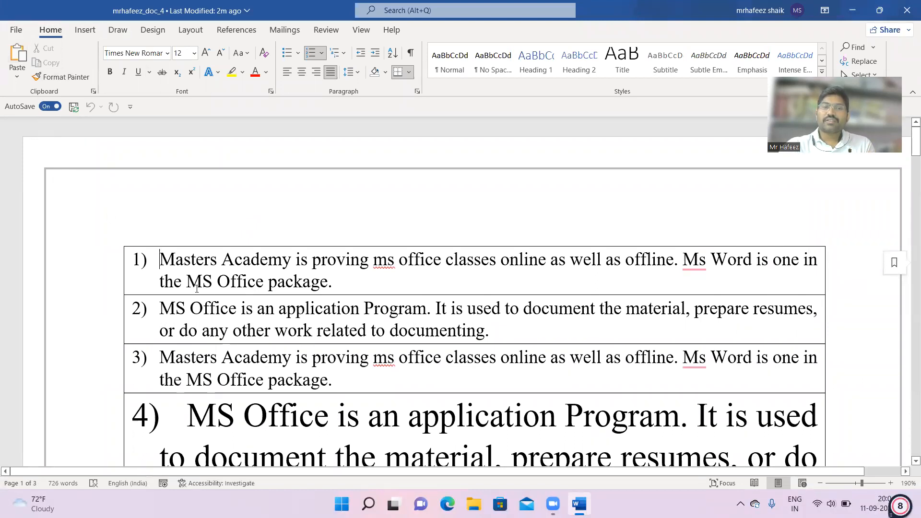
Step: Apply strikethrough to the whole text of numbered item 3 in the table
scroll(217, 316, "down", 5)
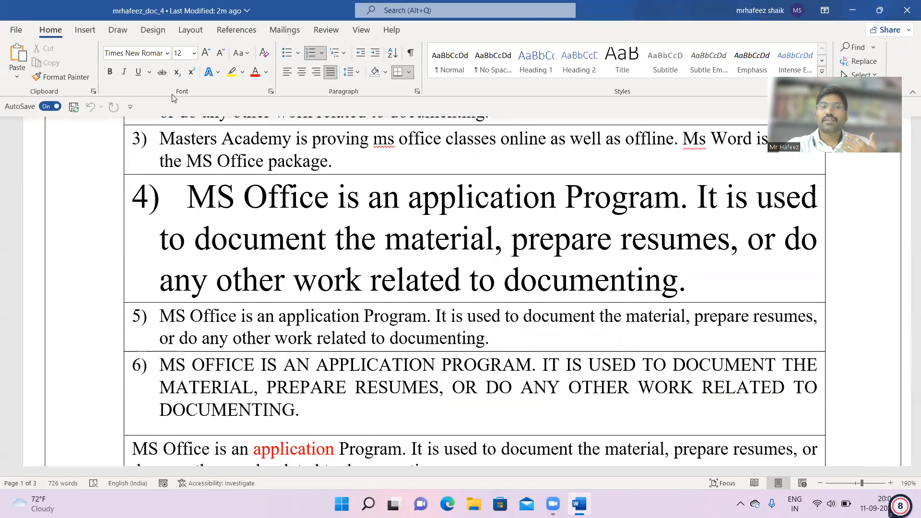
left_click_drag(338, 161, 146, 123)
left_click(162, 72)
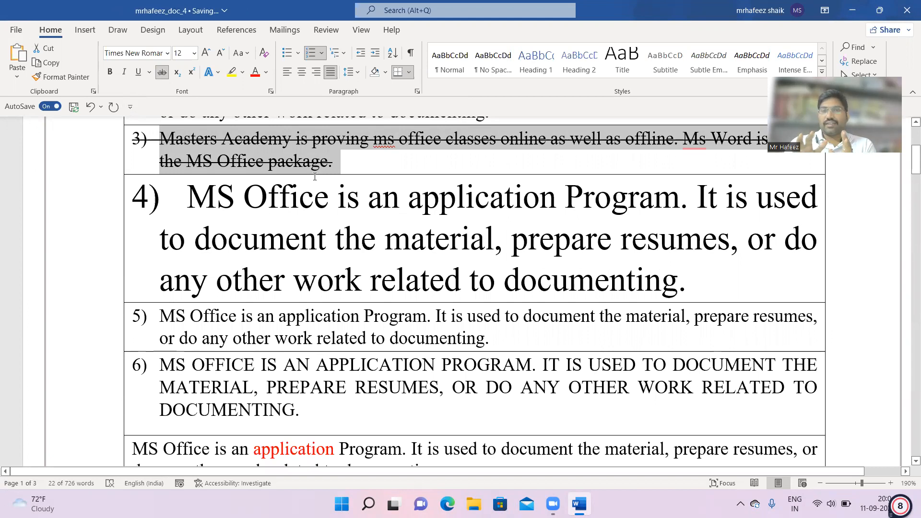
Step: Place the text cursor at the end of the last table row's text on page 3
left_click(86, 30)
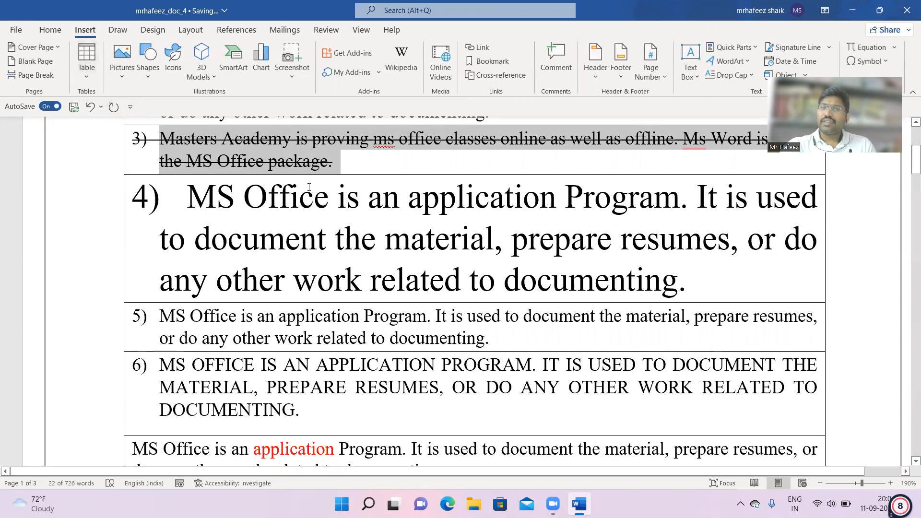
scroll(303, 254, "down", 5)
scroll(303, 254, "down", 5)
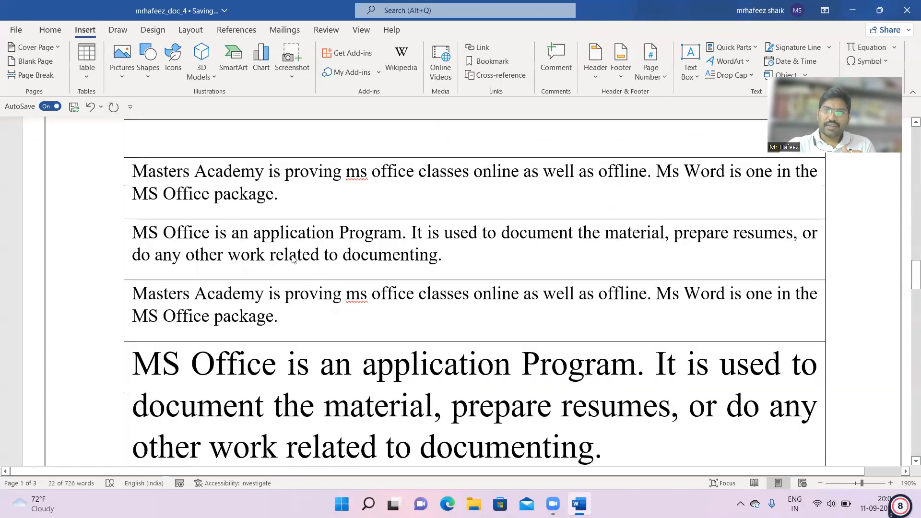
scroll(291, 256, "down", 10)
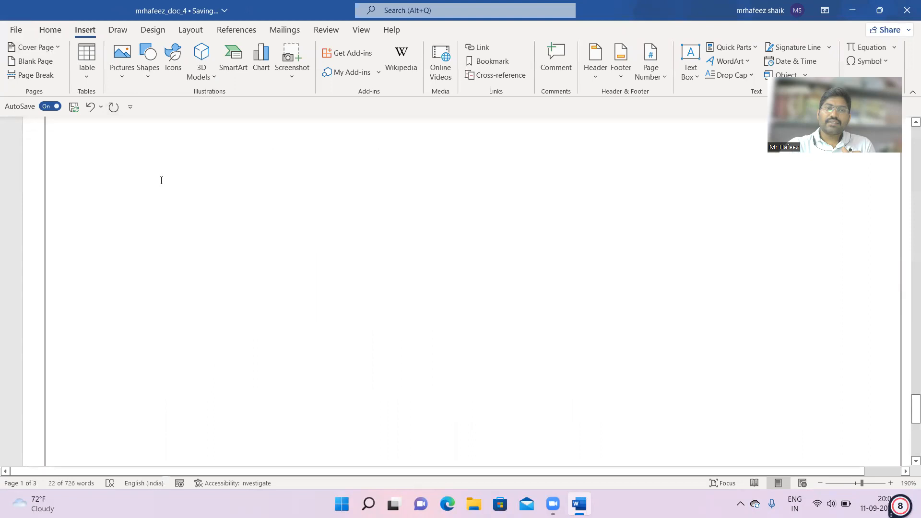
left_click(161, 180)
left_click(150, 204)
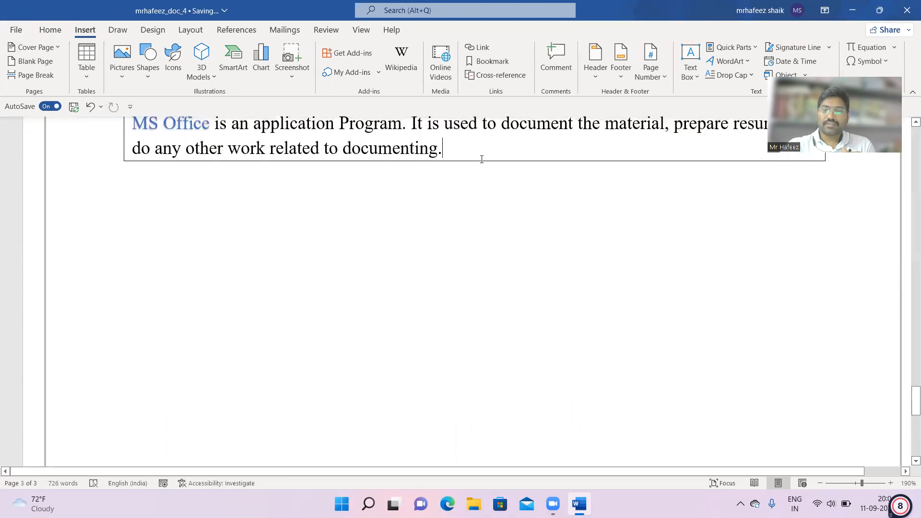
key("Tab")
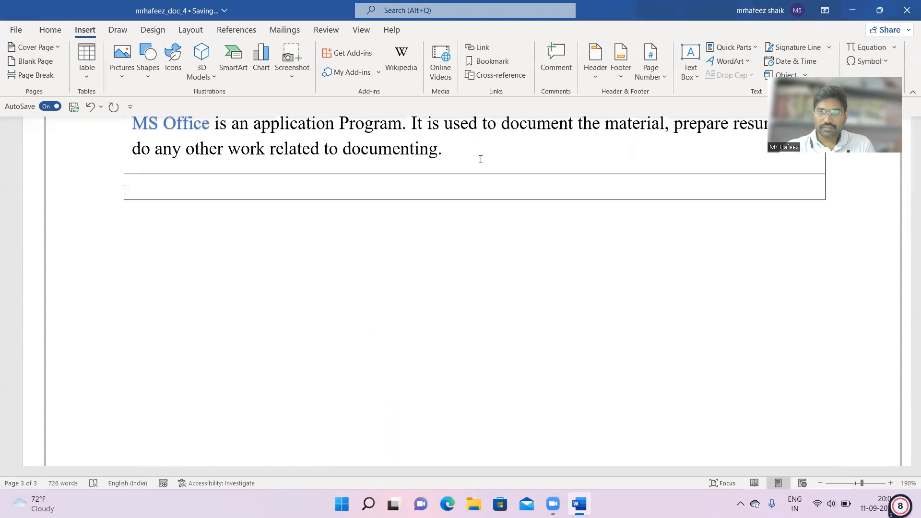
key("Tab")
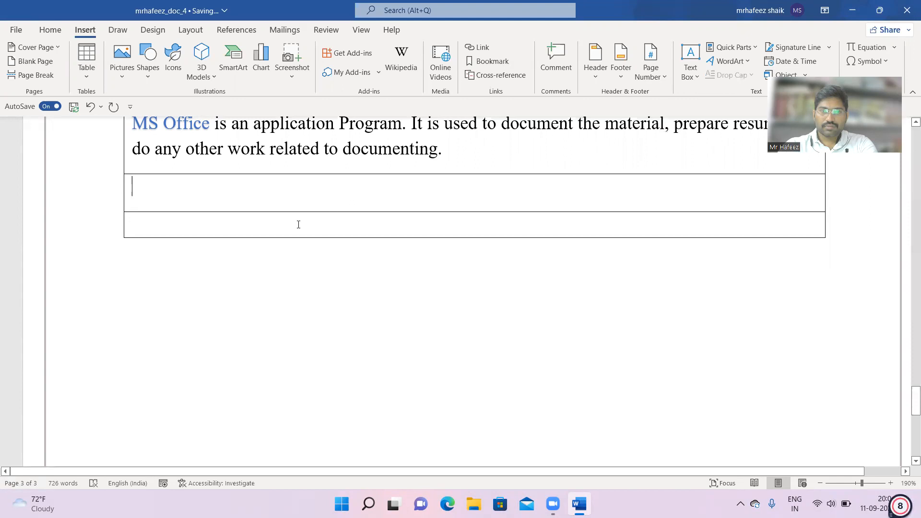
left_click_drag(270, 222, 260, 220)
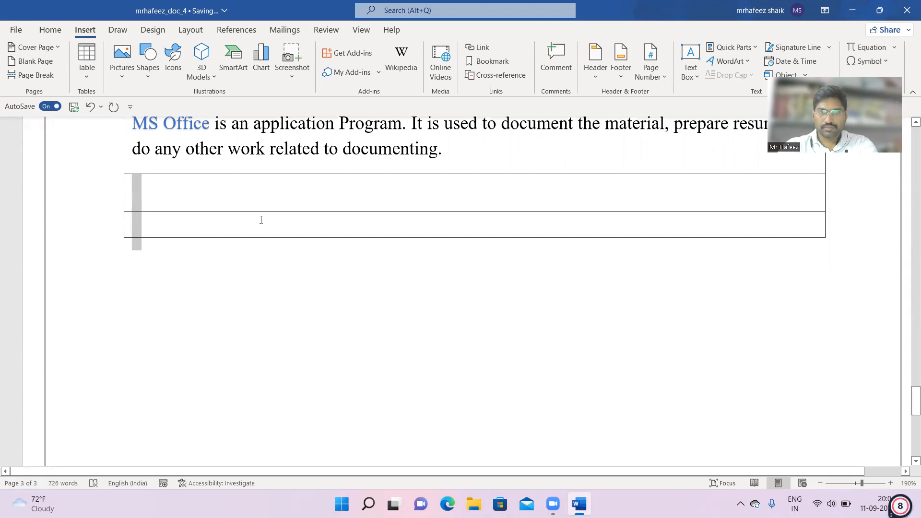
key("BackSpace")
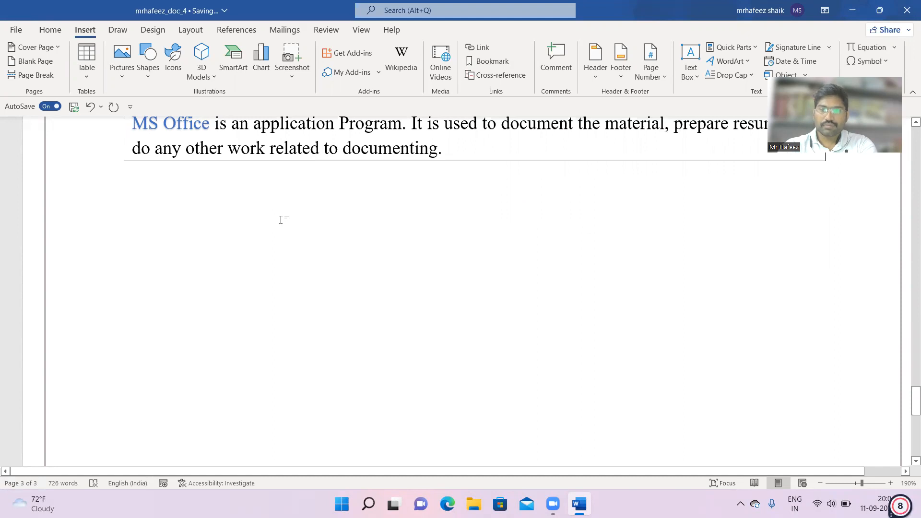
Step: Insert page breaks within and after the last table row's text, and remove the empty table row on the new last page
key("ctrl+Return")
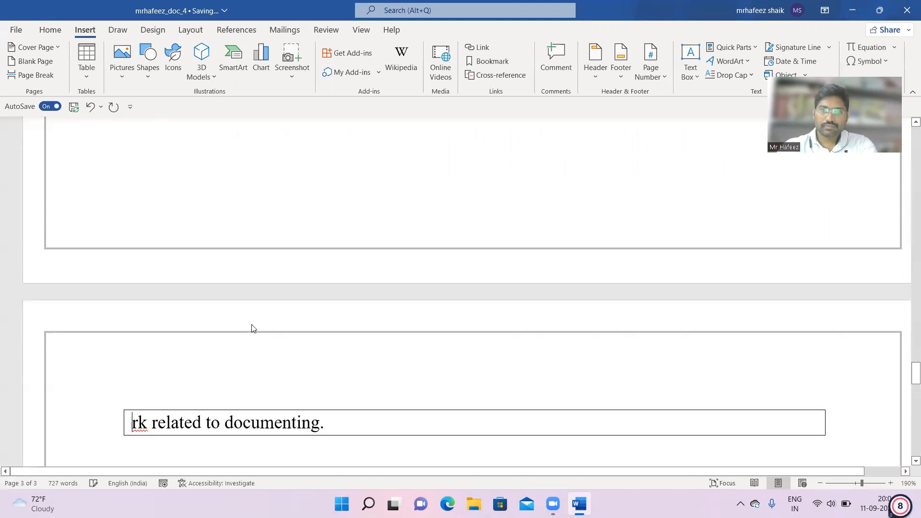
scroll(245, 332, "down", 2)
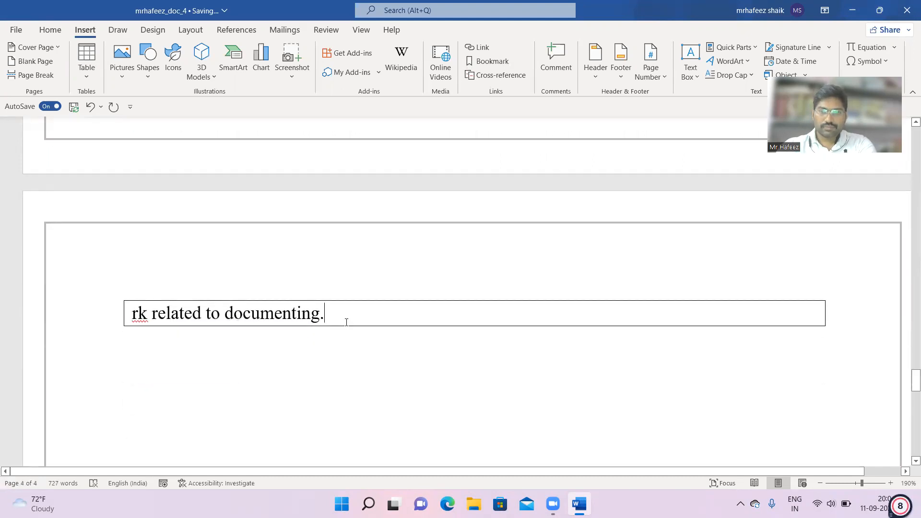
key("ctrl+Return")
scroll(327, 319, "down", 2)
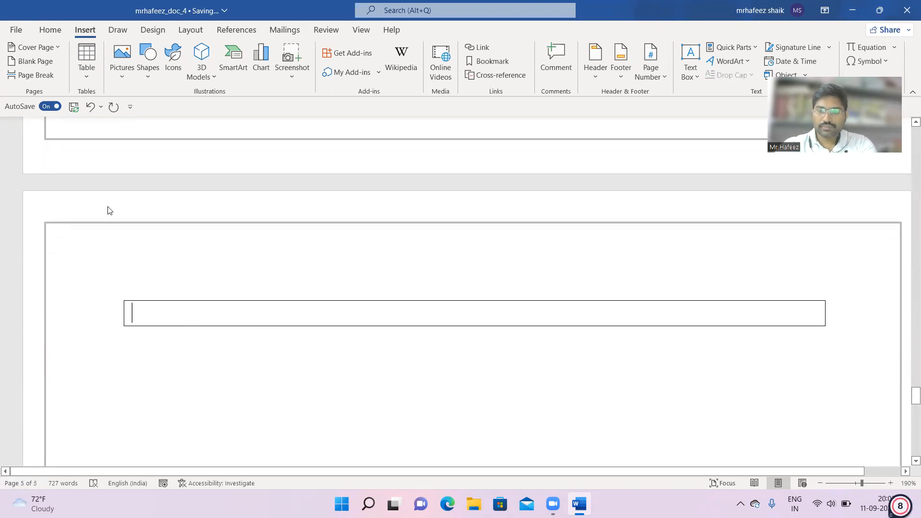
key("BackSpace")
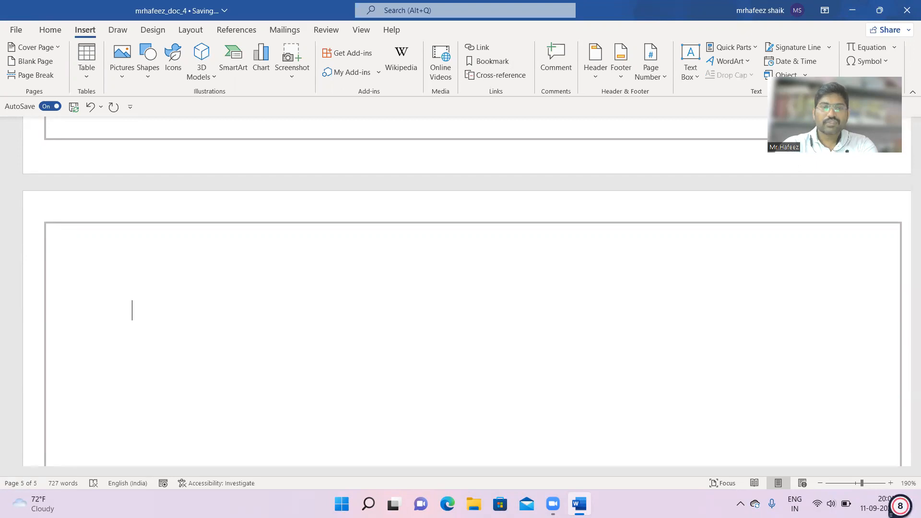
Step: Insert a table with four columns and three rows on the last page and enter "sc" and "V sdv" in its first two cells
left_click(85, 72)
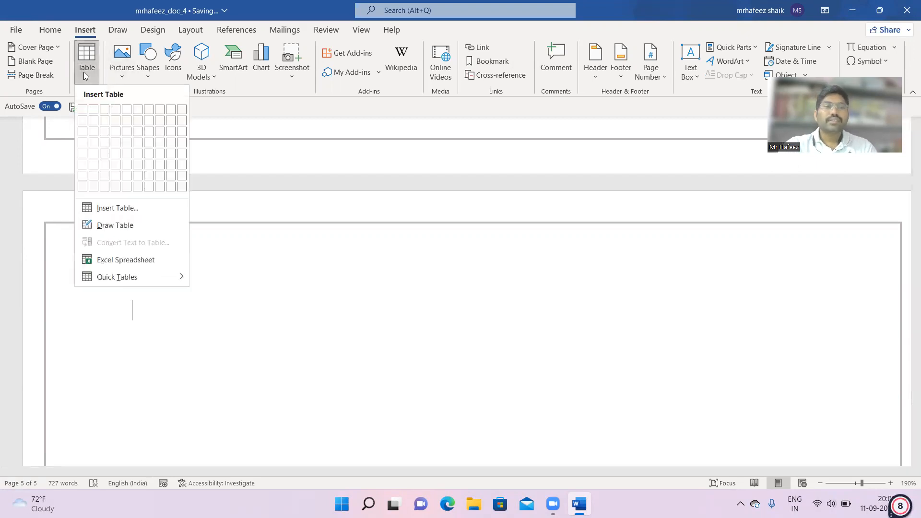
left_click(117, 133)
type("sc")
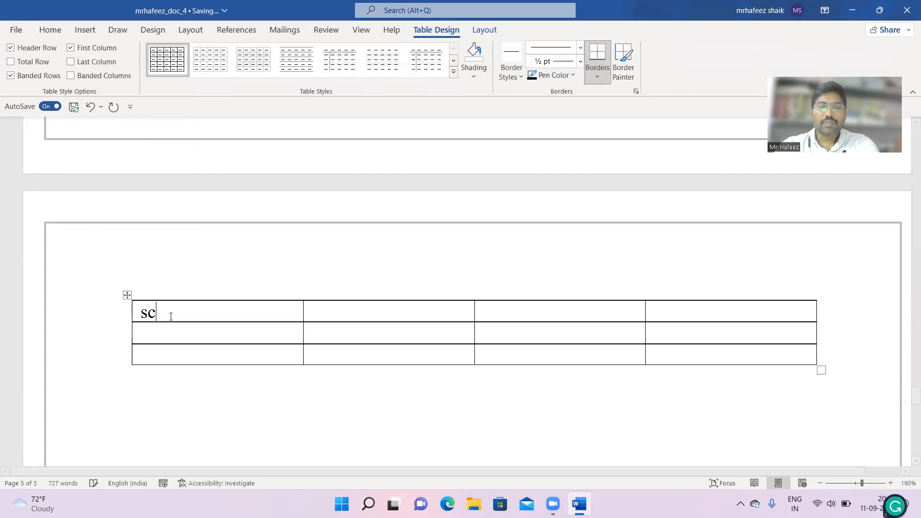
left_click(358, 315)
type("V sdv")
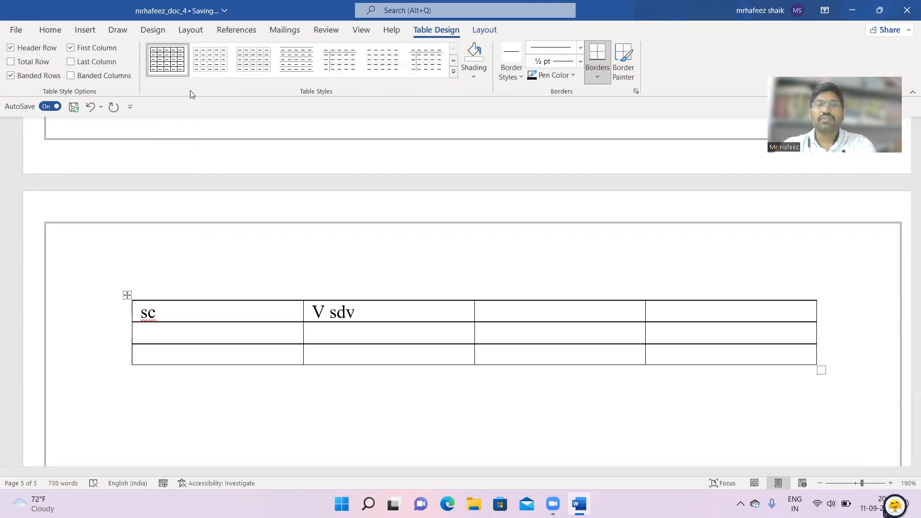
Step: Apply the gold grid table style with a solid header row and banded rows, and look at the available shading colours
left_click(453, 71)
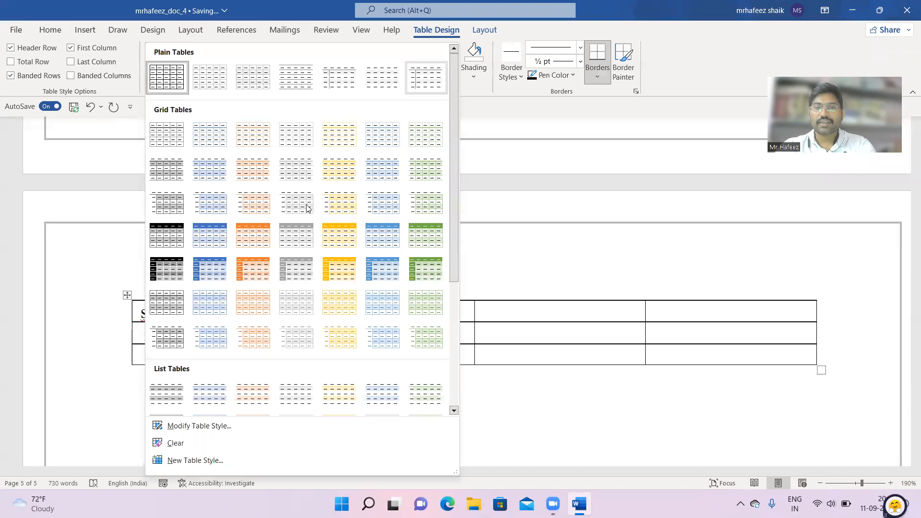
left_click(332, 254)
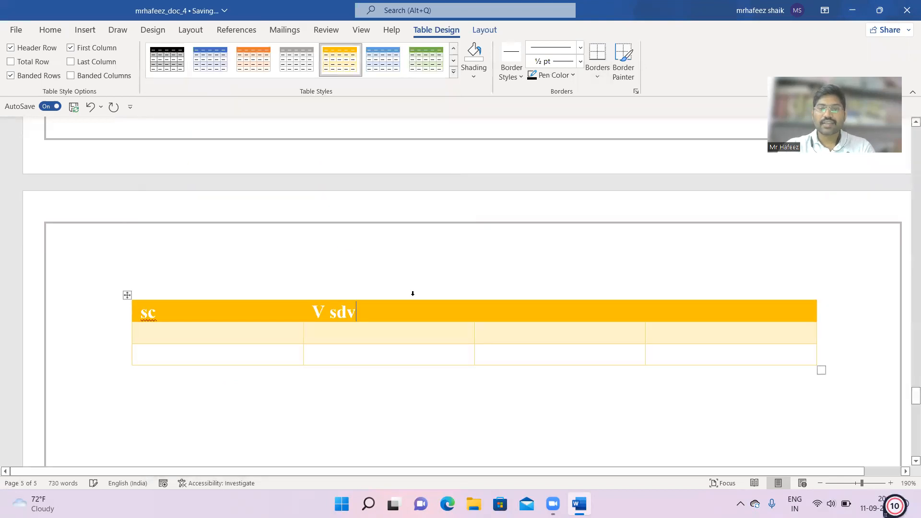
left_click(478, 85)
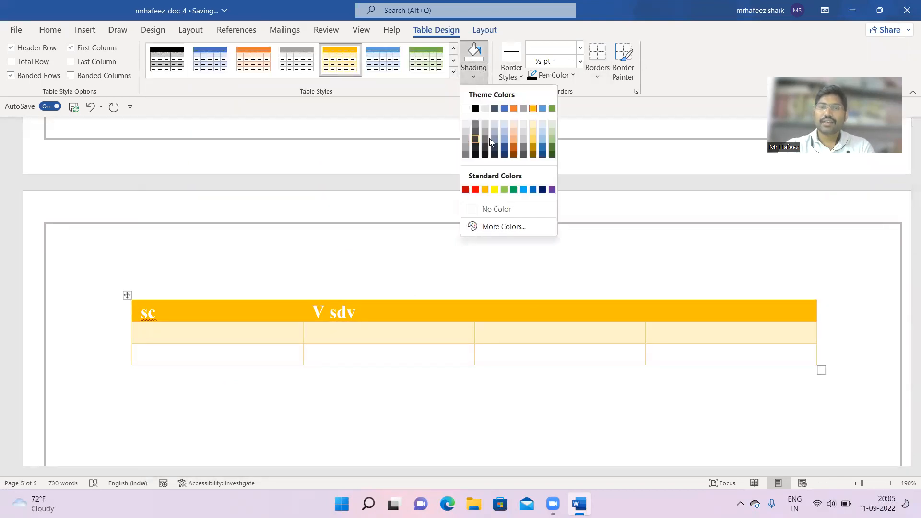
left_click(325, 263)
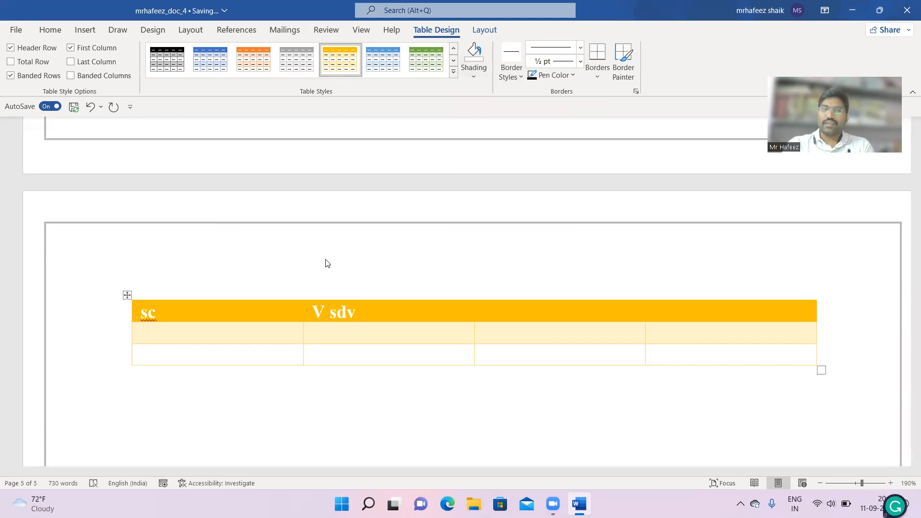
Step: Add a Blank header containing the text "MS OFFICE" and return to the document body
left_click(84, 30)
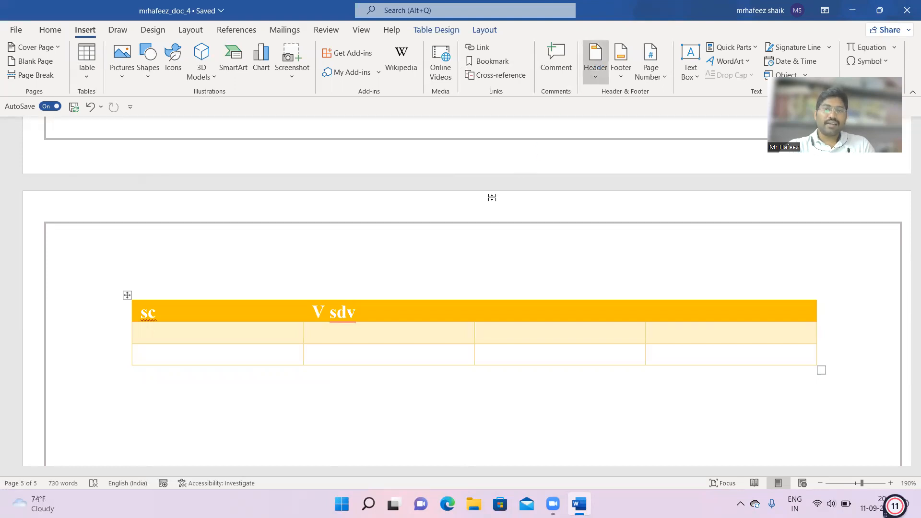
left_click(652, 143)
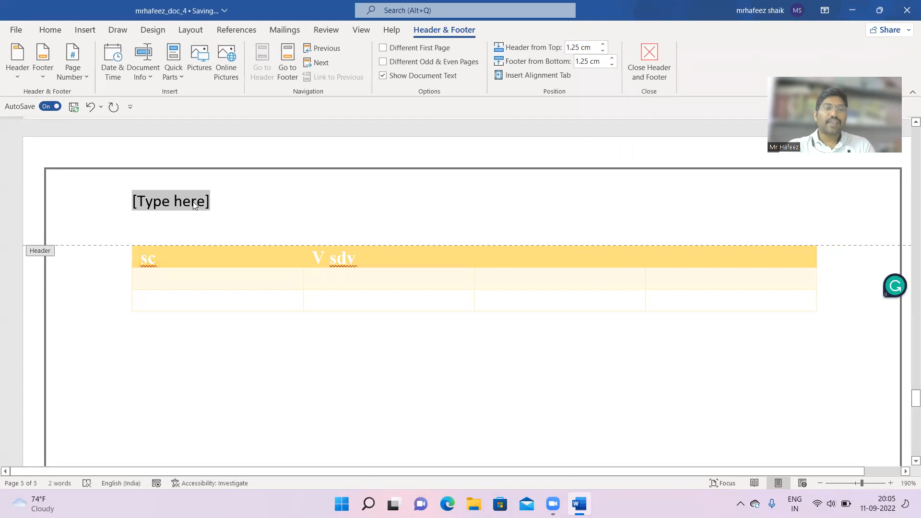
type("m")
key("BackSpace")
type("M")
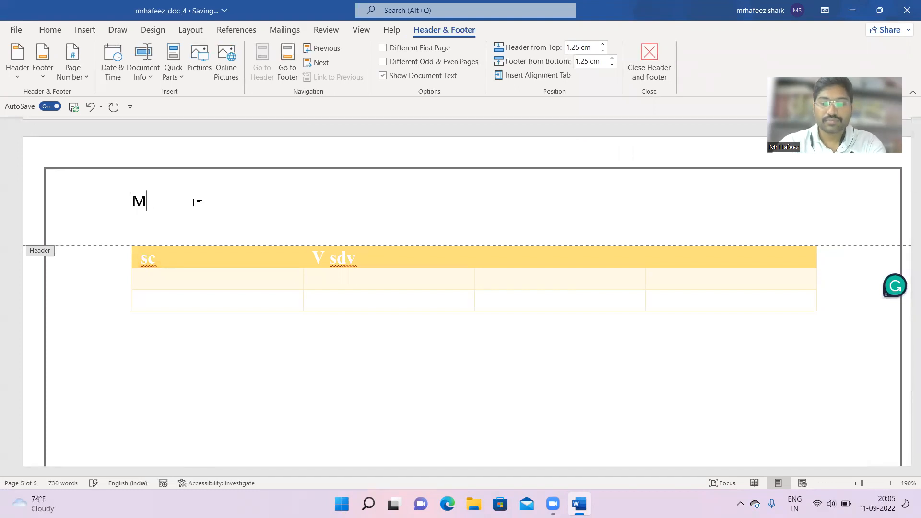
type("S OFFICE")
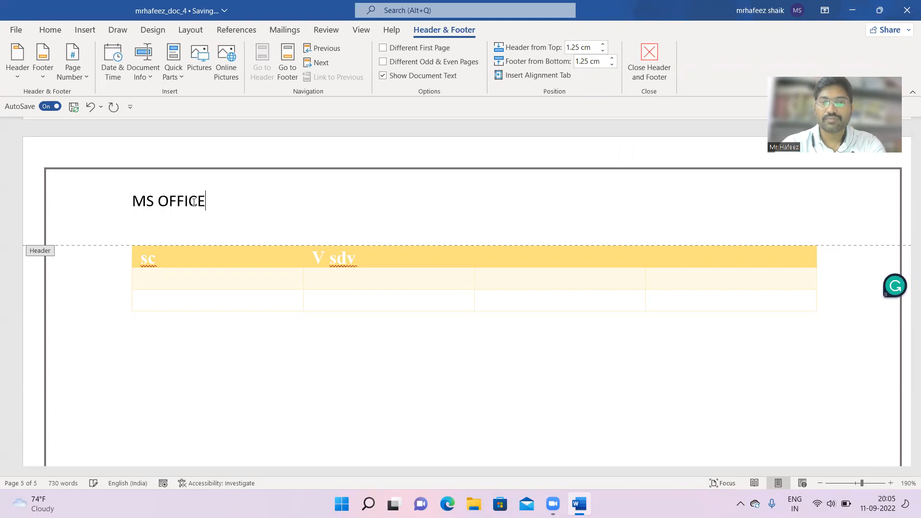
left_click(670, 78)
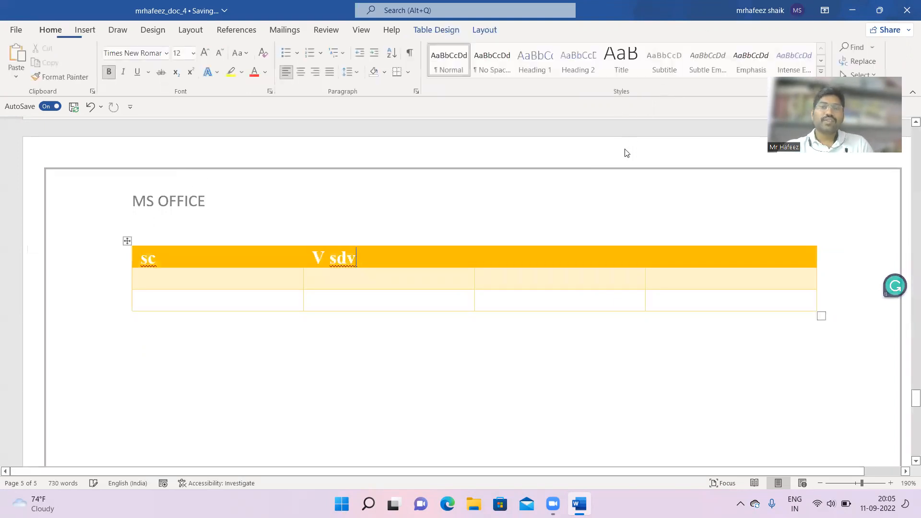
Step: Insert a Blank (Three Columns) footer and enter "MS WORD" in its first placeholder
left_click(85, 31)
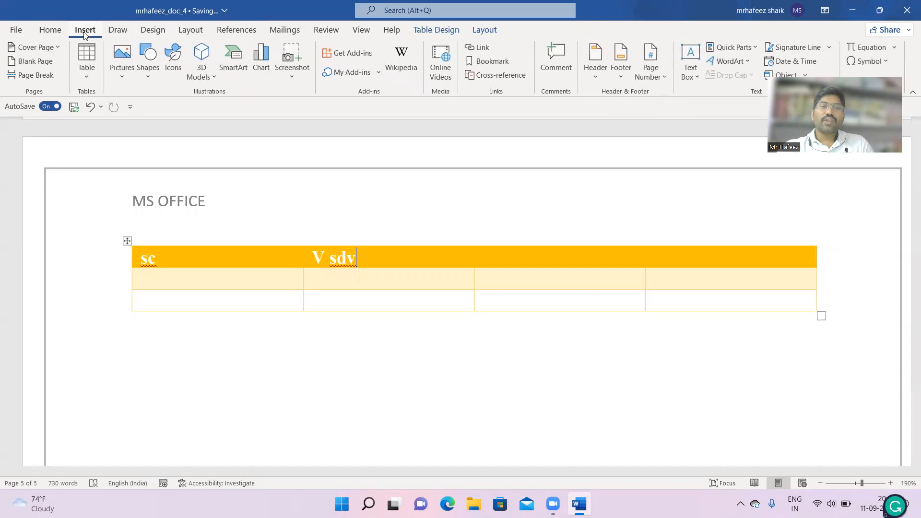
left_click(620, 62)
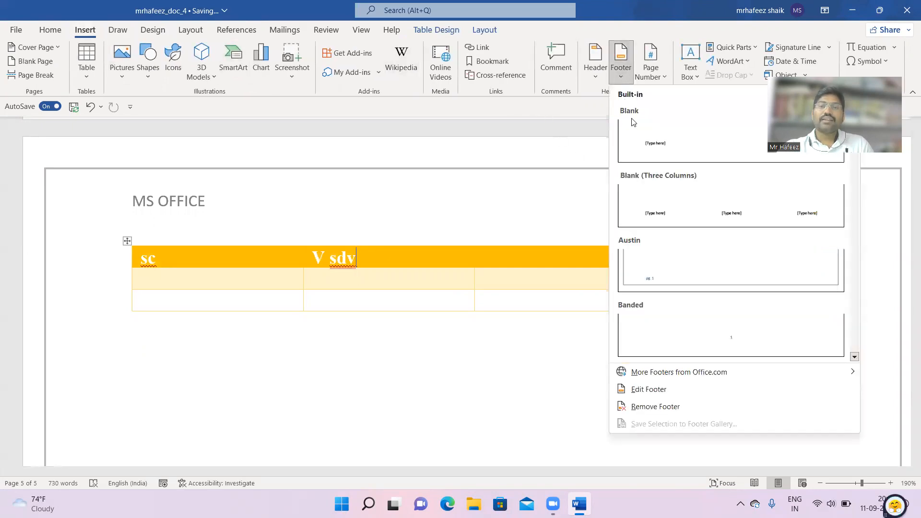
left_click(654, 209)
left_click(160, 390)
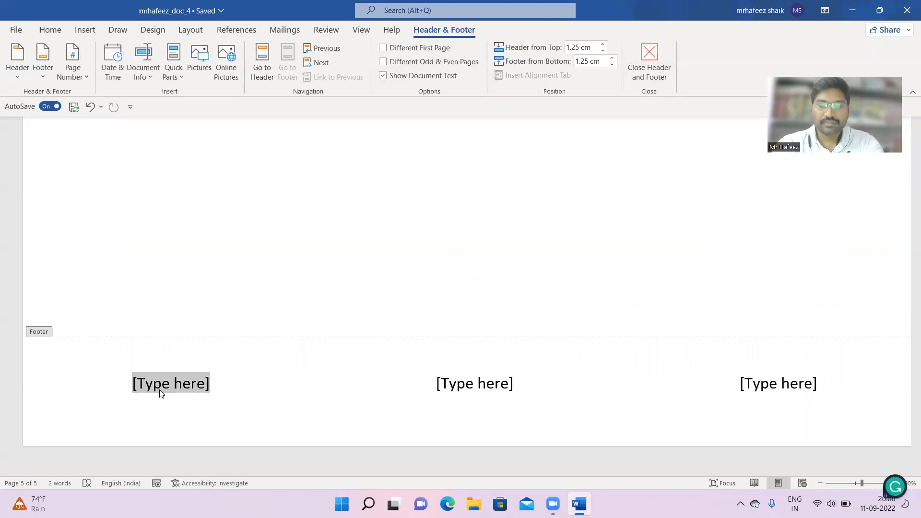
type("MS WORD")
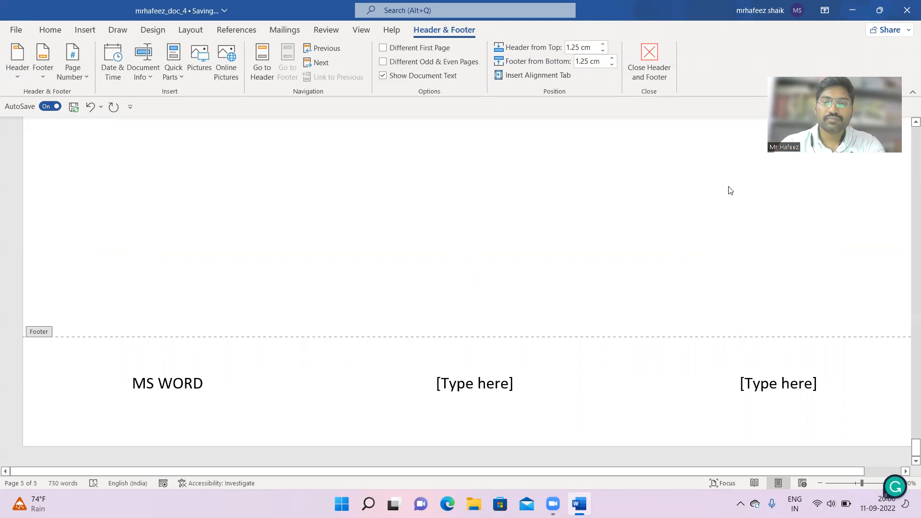
Step: Fill the middle footer placeholder with the author's name and the last with "MASTERS ACADEMY", and return to the document body
left_click(487, 382)
type("M")
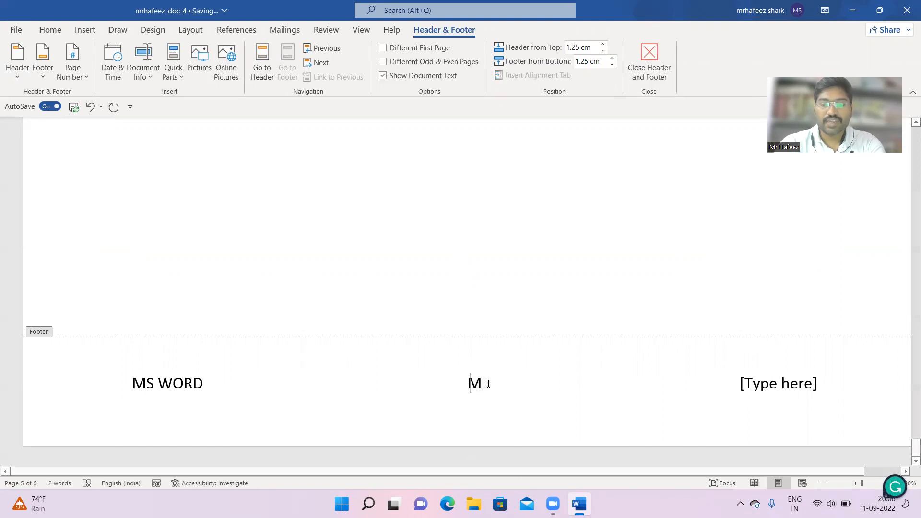
type("RHAFEEZ")
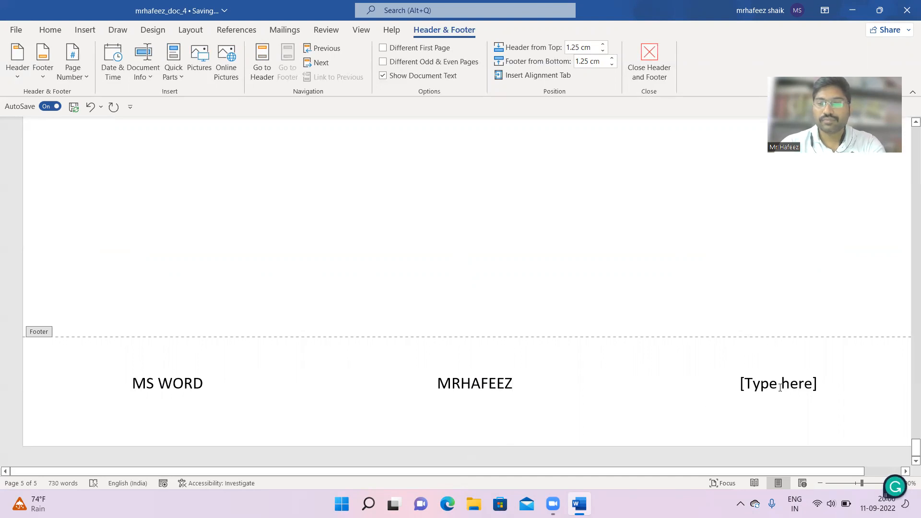
left_click(778, 386)
type("MASTERS ACADEMY")
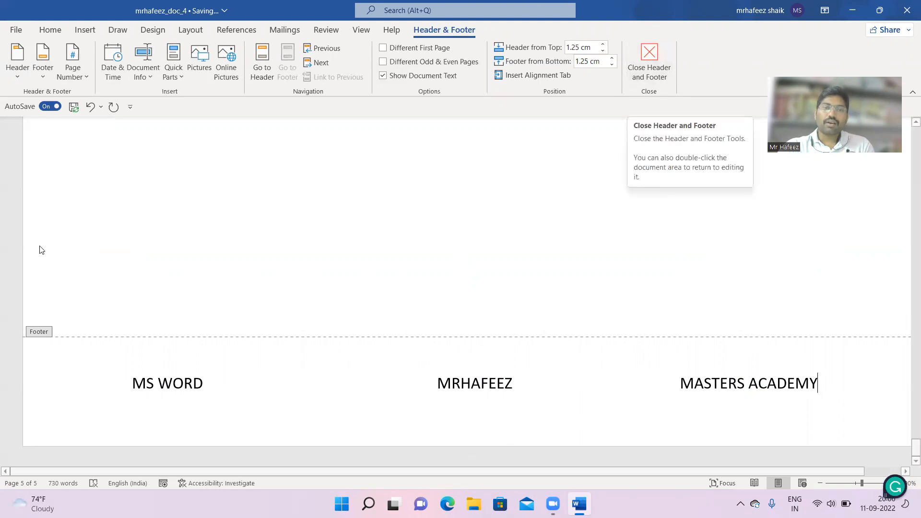
double_click(232, 261)
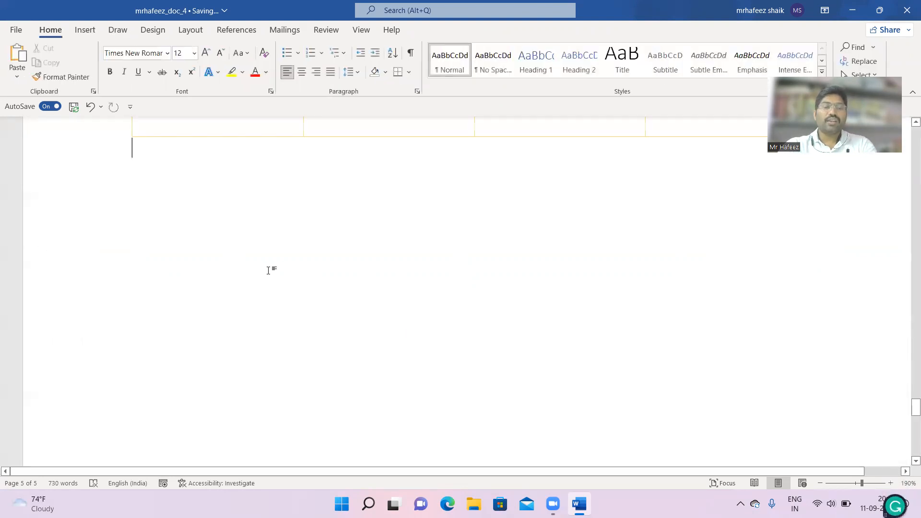
Step: Examine the header and footer across all pages of the document at a reduced zoom
scroll(284, 283, "down", 8, "ctrl")
scroll(283, 301, "down", 3, "ctrl")
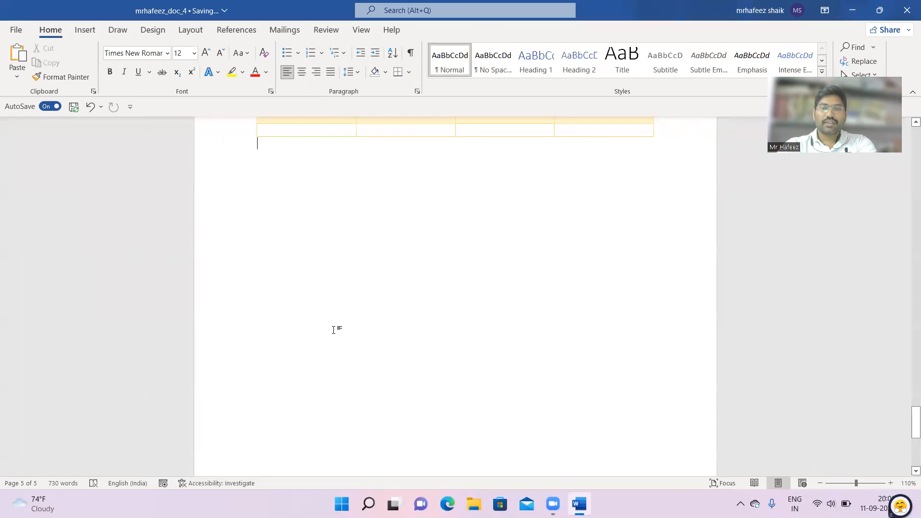
scroll(374, 349, "up", 3)
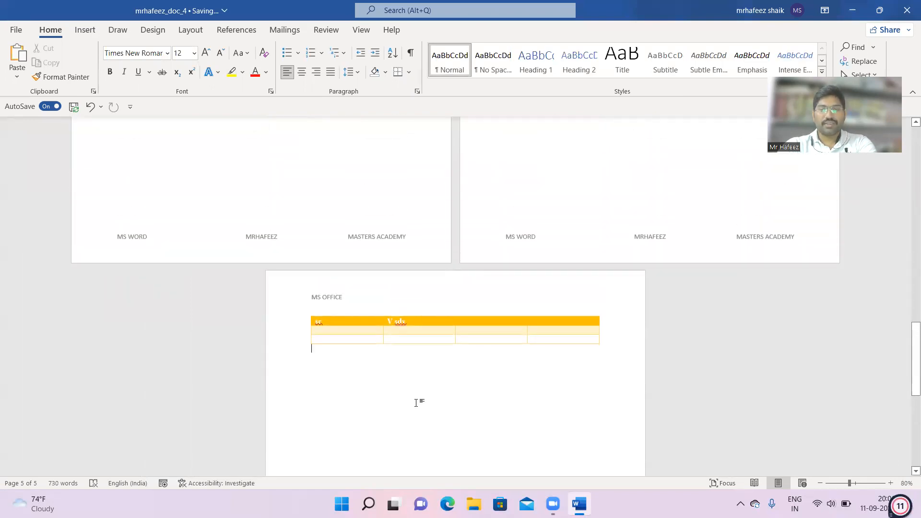
scroll(438, 407, "up", 10)
scroll(448, 406, "up", 1)
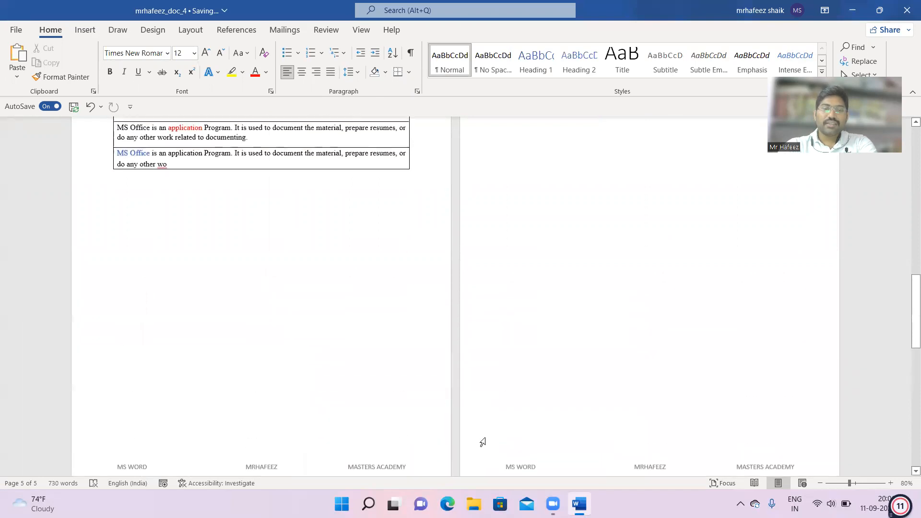
scroll(480, 431, "up", 10)
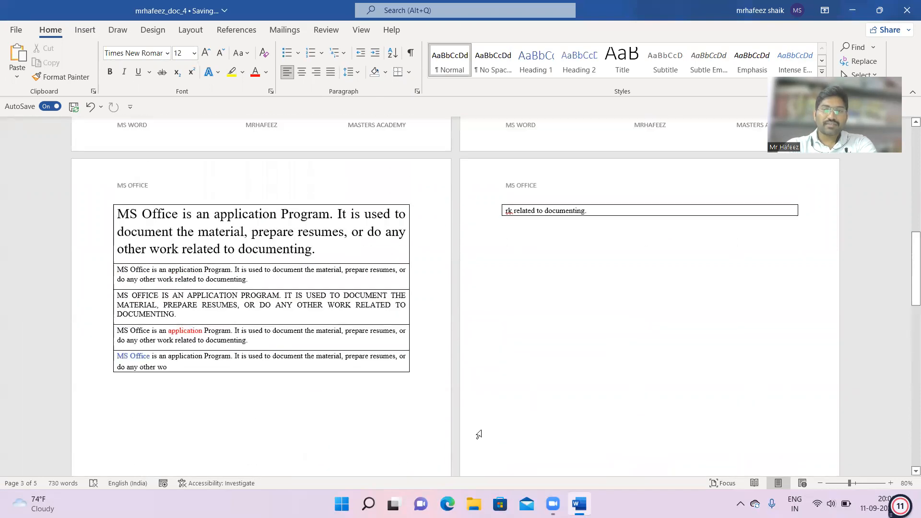
scroll(475, 420, "up", 12)
scroll(518, 316, "down", 5)
scroll(392, 339, "up", 6)
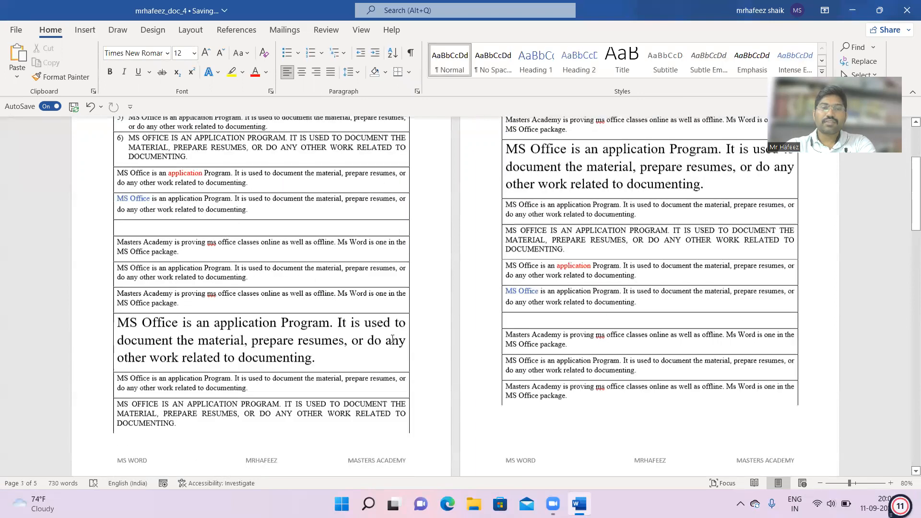
scroll(386, 339, "up", 7)
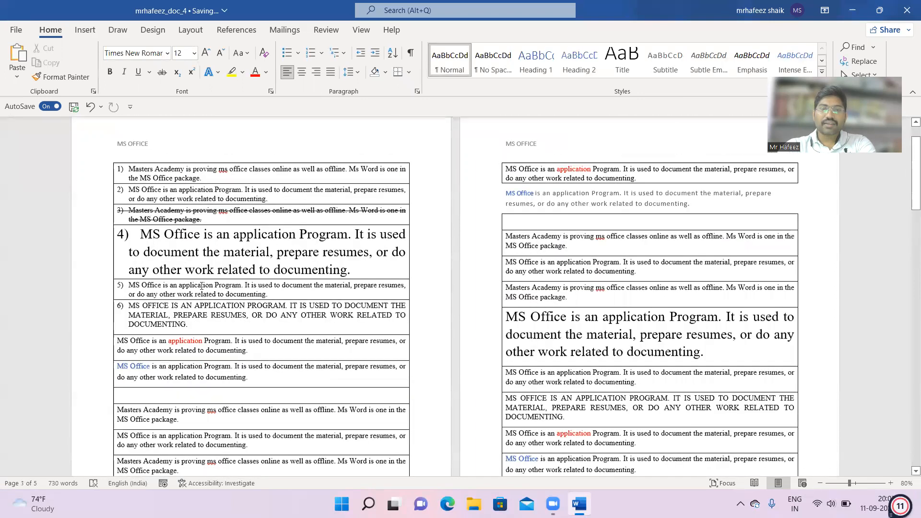
scroll(134, 364, "down", 11)
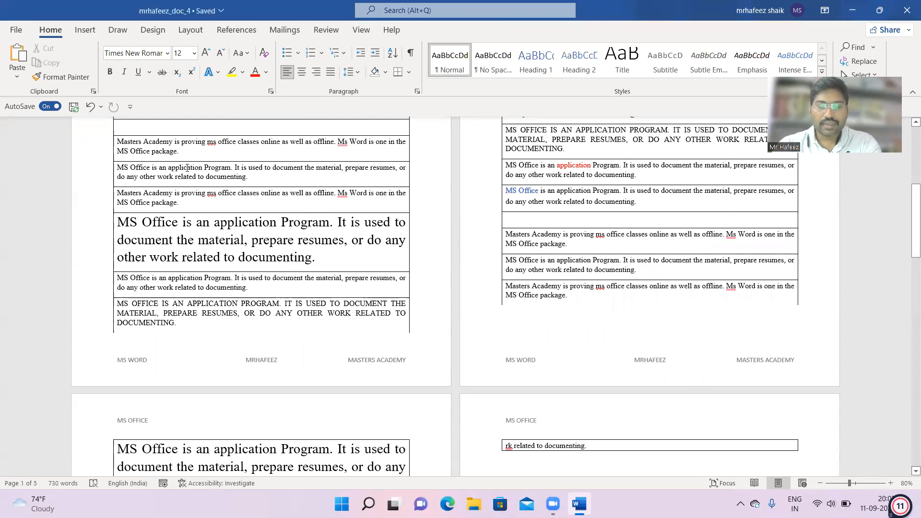
Step: Save a copy of the document in the "ms office sample test" folder, changing the file name's ending to "5_header_footer", and dismiss the AutoSave notice
key("alt+f")
key("a")
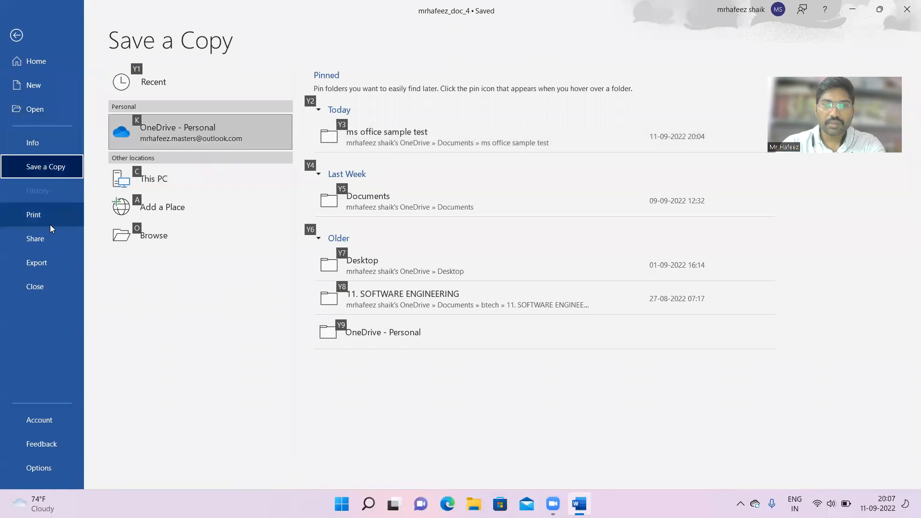
left_click(53, 168)
left_click(437, 142)
left_click(531, 145)
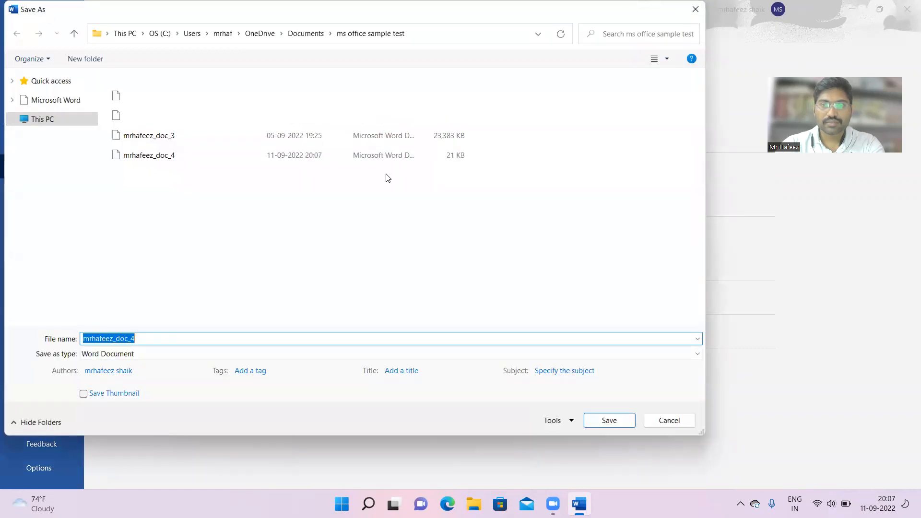
left_click(142, 339)
key("BackSpace")
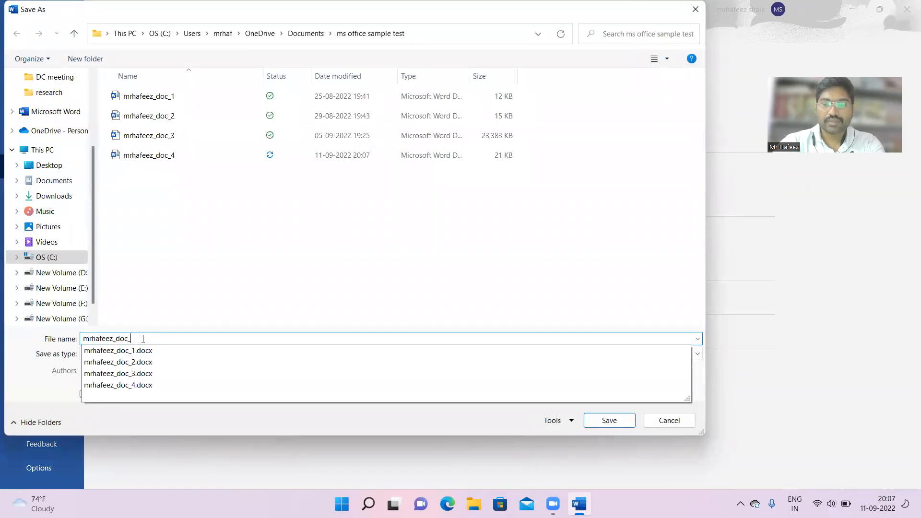
type("5_header")
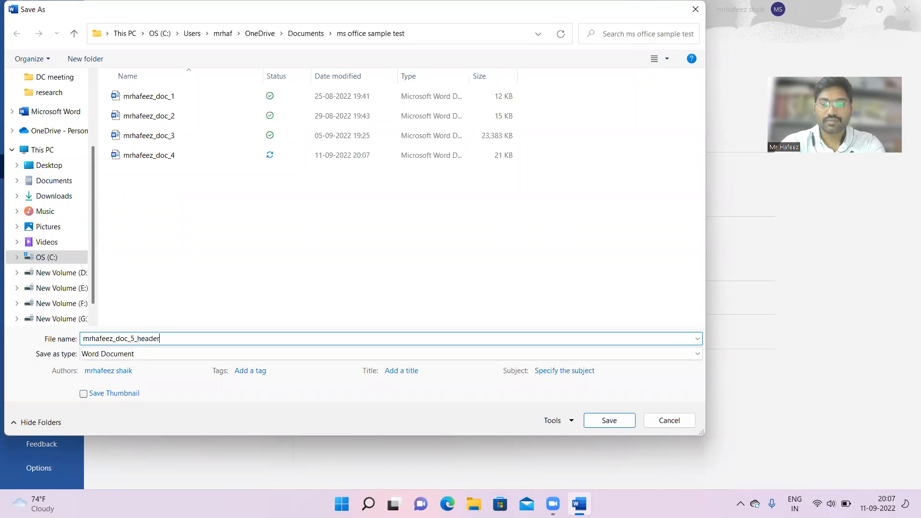
type("_footer")
key("ctrl+a")
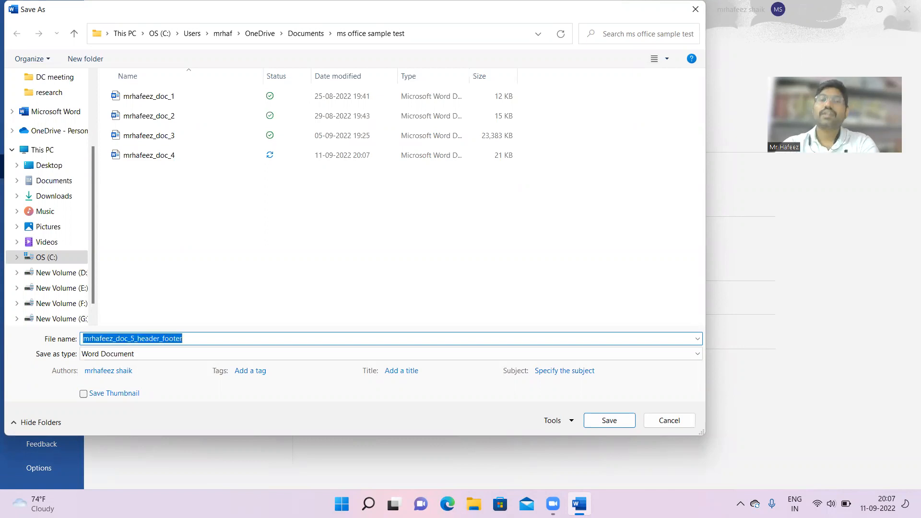
key("Return")
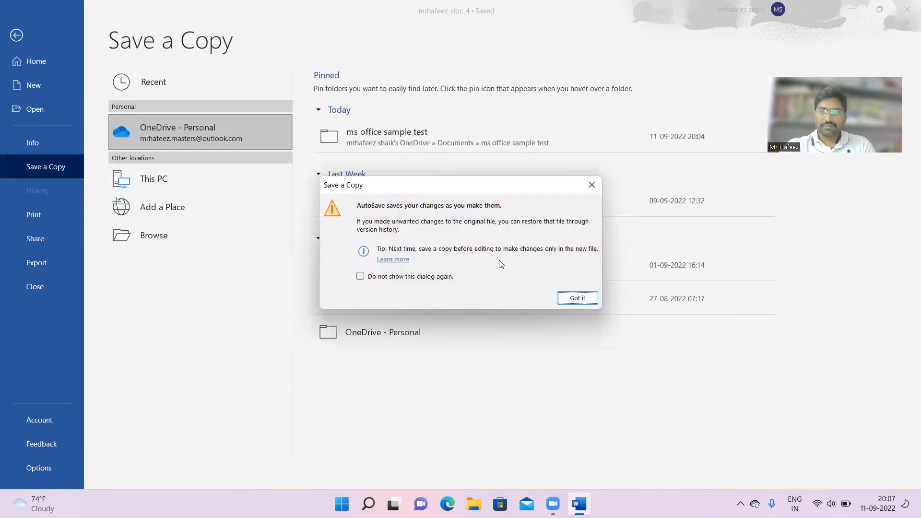
left_click(578, 298)
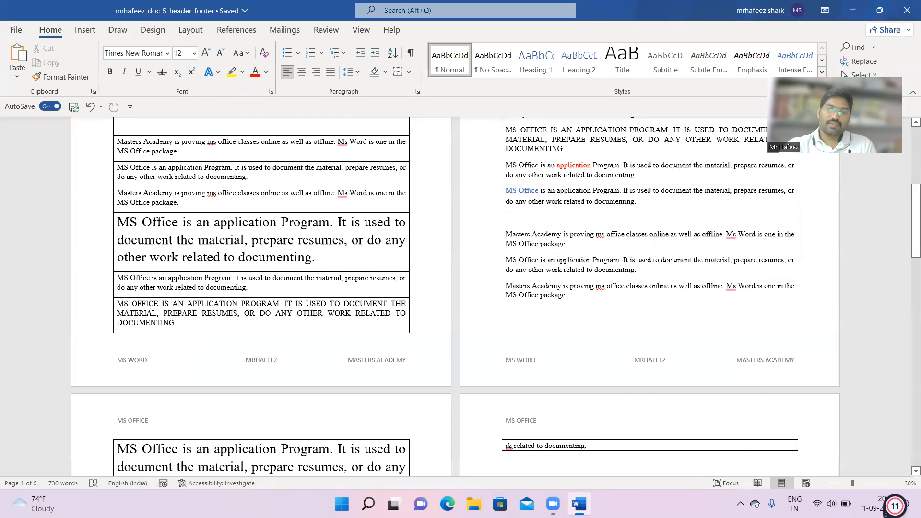
Step: Delete all the text from the footer and the "MS OFFICE" text from the header
double_click(167, 362)
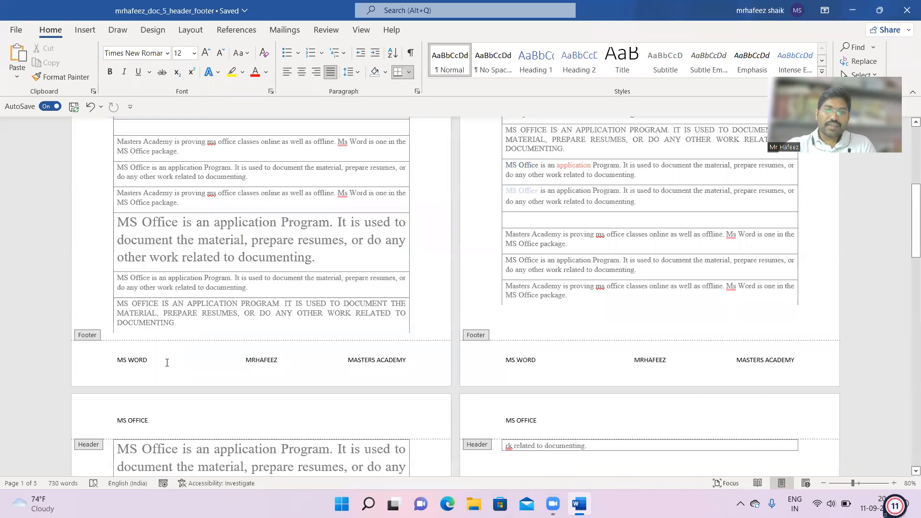
triple_click(144, 359)
key("BackSpace")
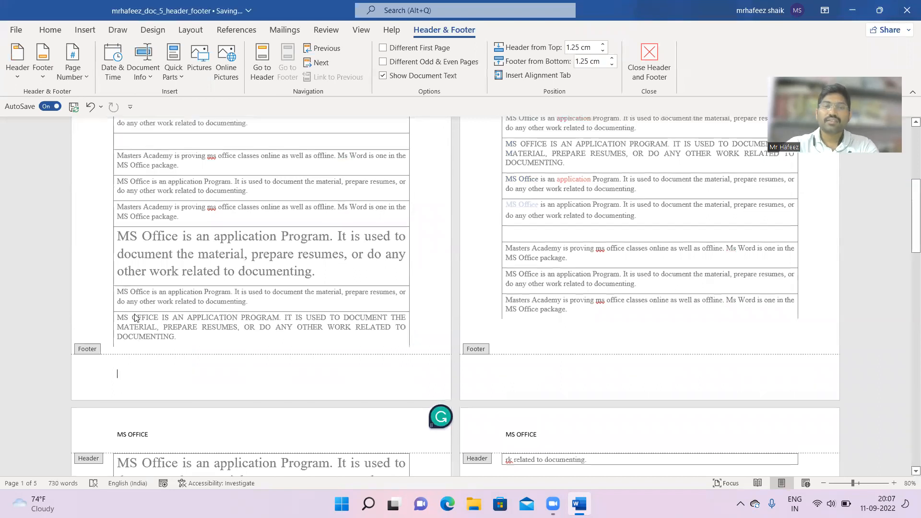
scroll(181, 276, "up", 3)
scroll(197, 176, "up", 4)
left_click(188, 150)
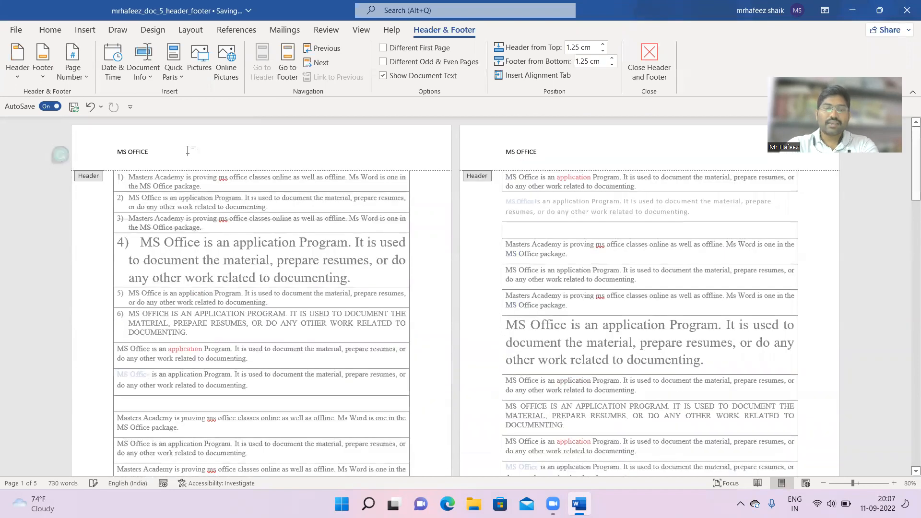
triple_click(187, 150)
key("BackSpace")
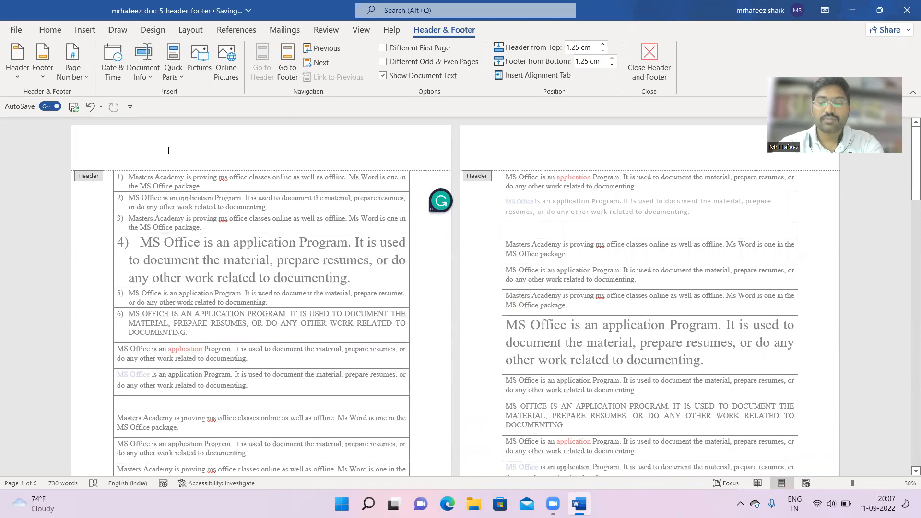
Step: Enter the author's name at the start of the header and the personal website address at its right tab stop
type("MR")
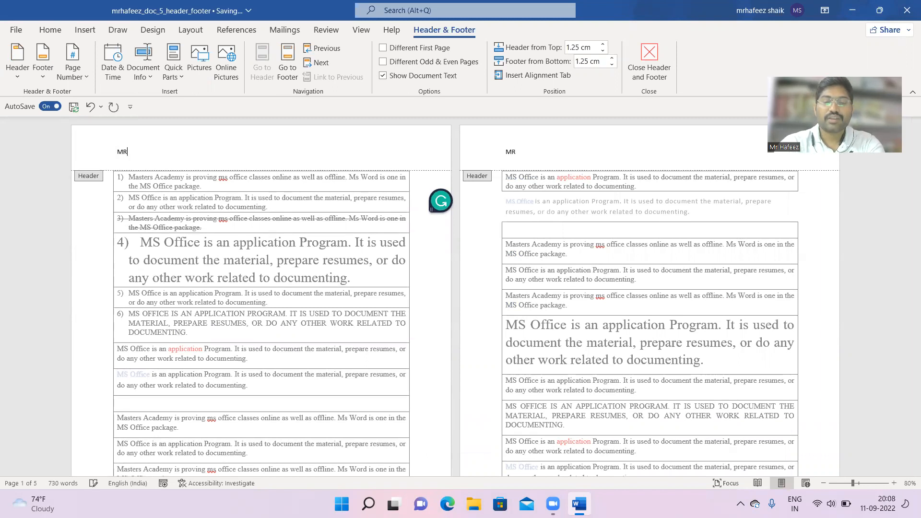
type("h")
key("BackSpace")
type("Hafeez")
key("Tab")
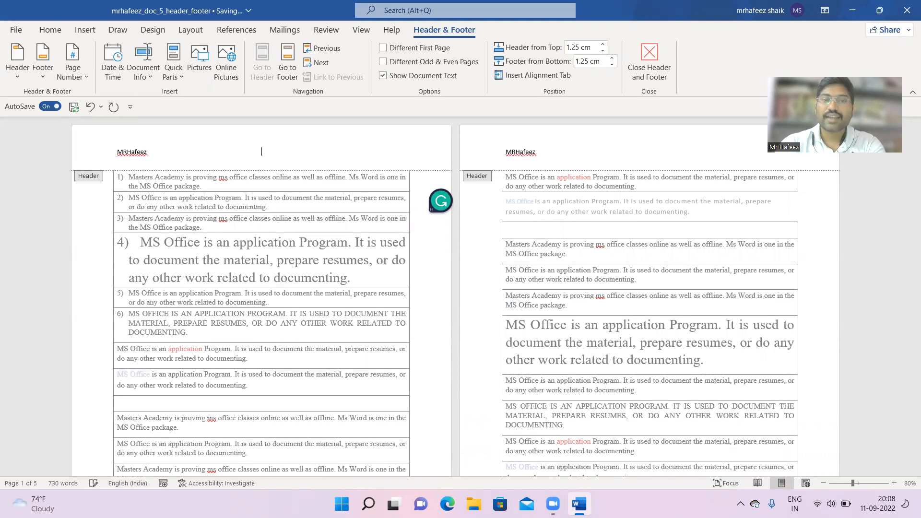
type("www")
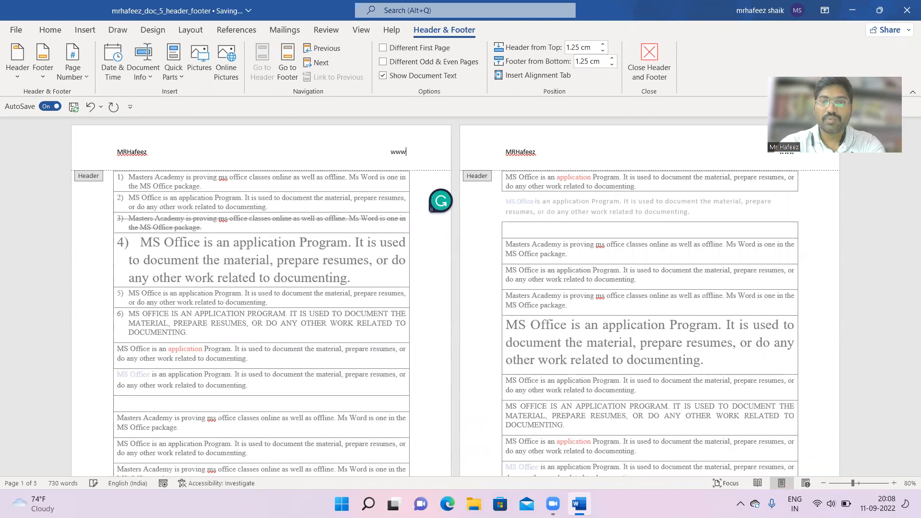
type(".mrha")
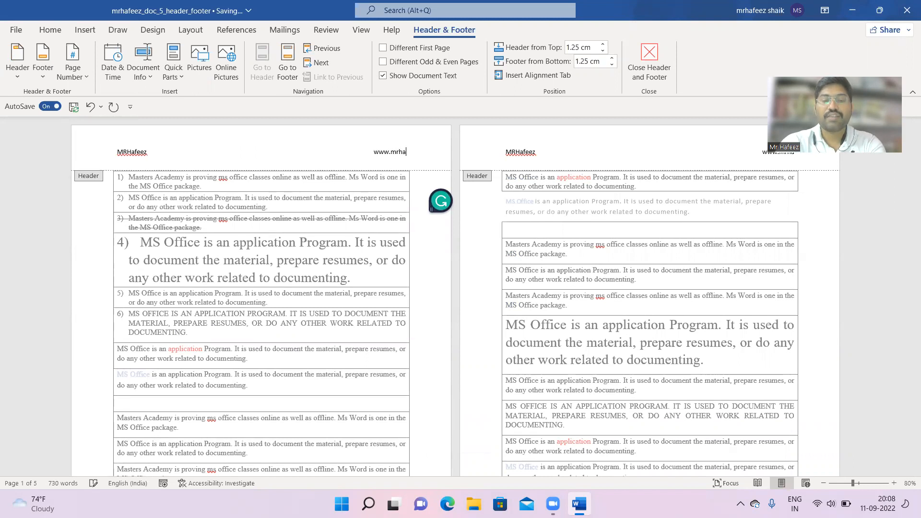
type("feez.com")
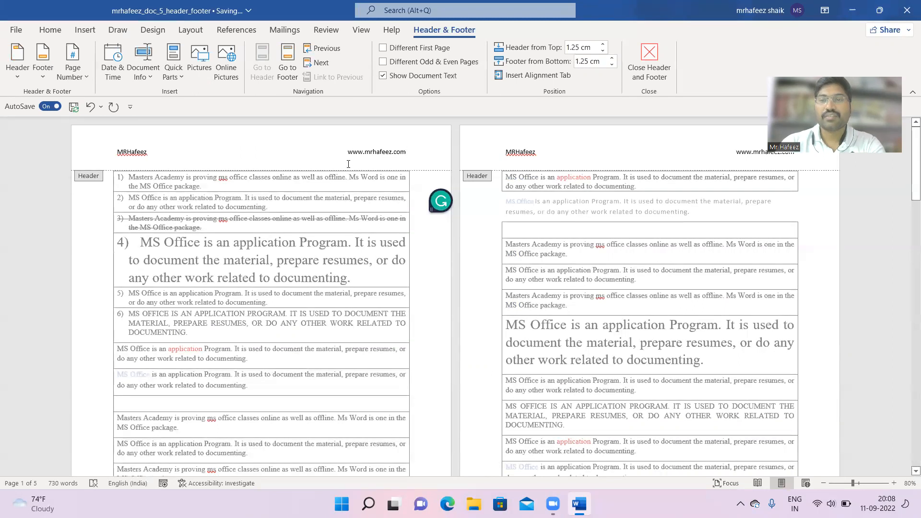
scroll(343, 169, "down", 3)
scroll(340, 178, "down", 5)
left_click(193, 309)
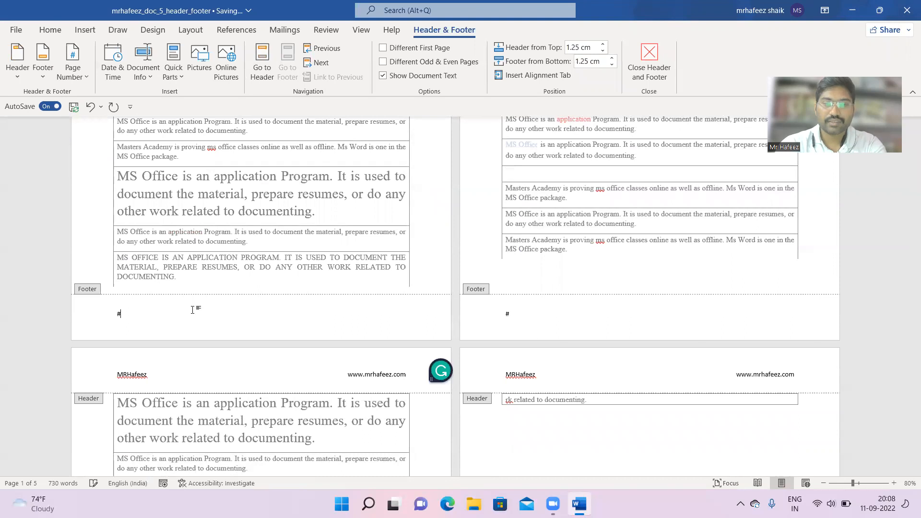
key("ctrl+z")
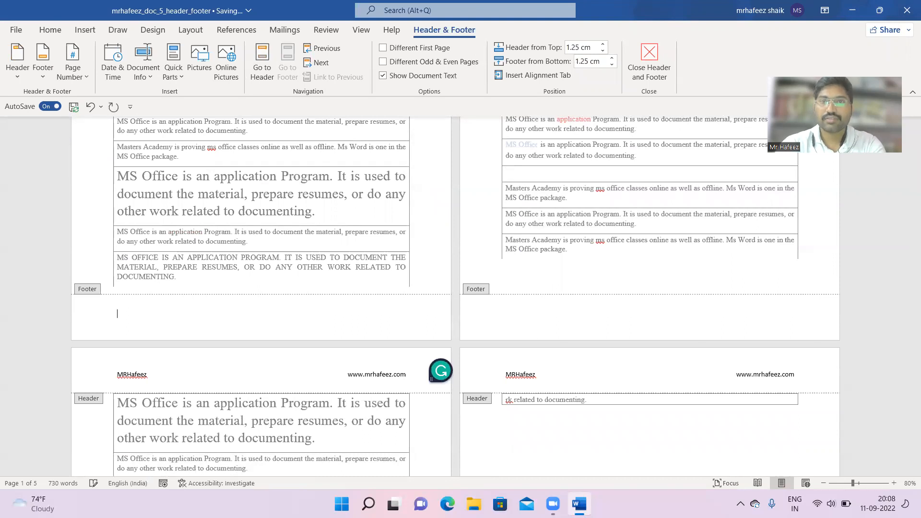
right_click(154, 311)
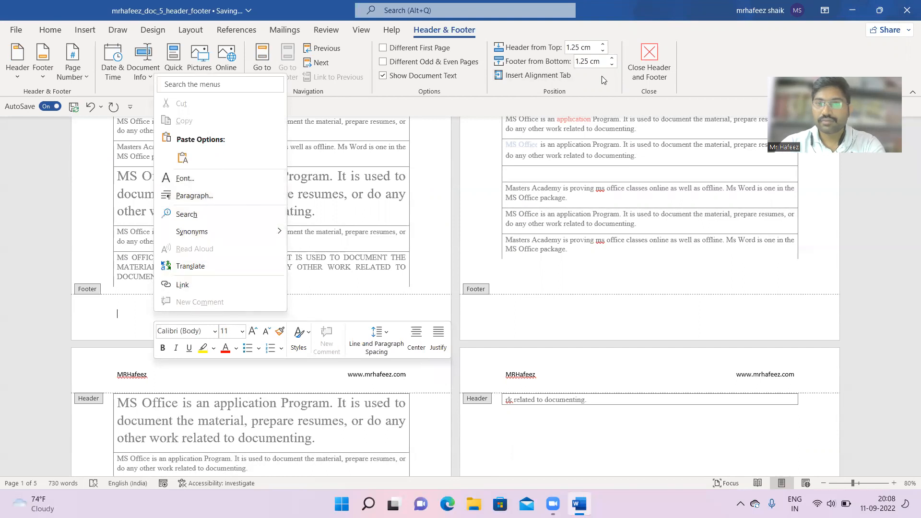
key("Escape")
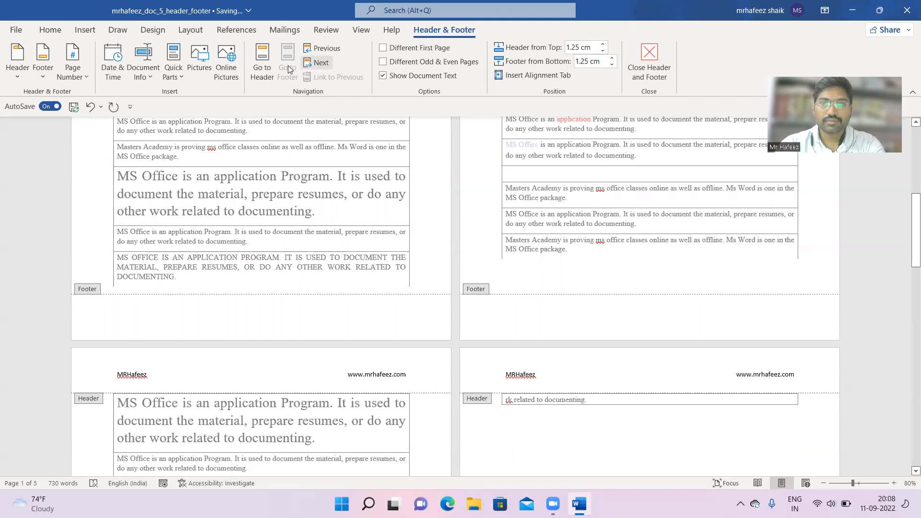
Step: Insert a plain left-aligned page number at the bottom of the pages, close header and footer editing, and return to the first page
left_click(79, 32)
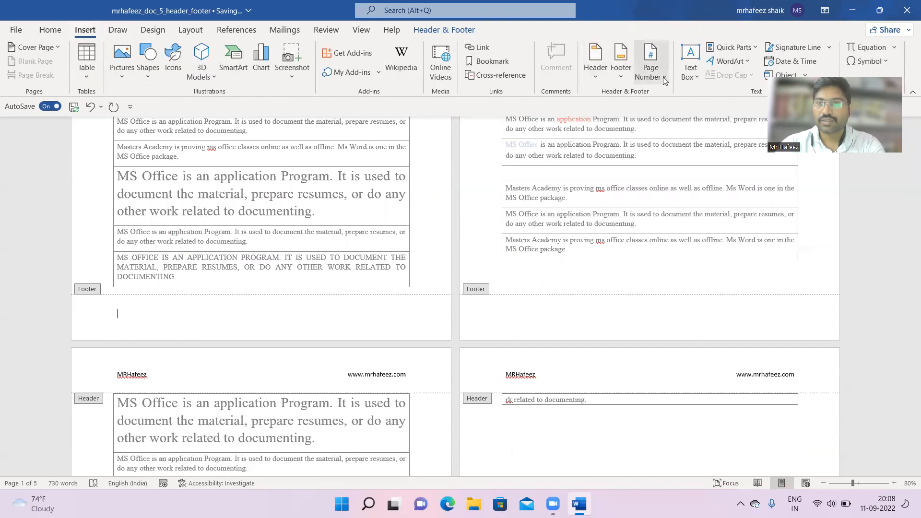
left_click(650, 69)
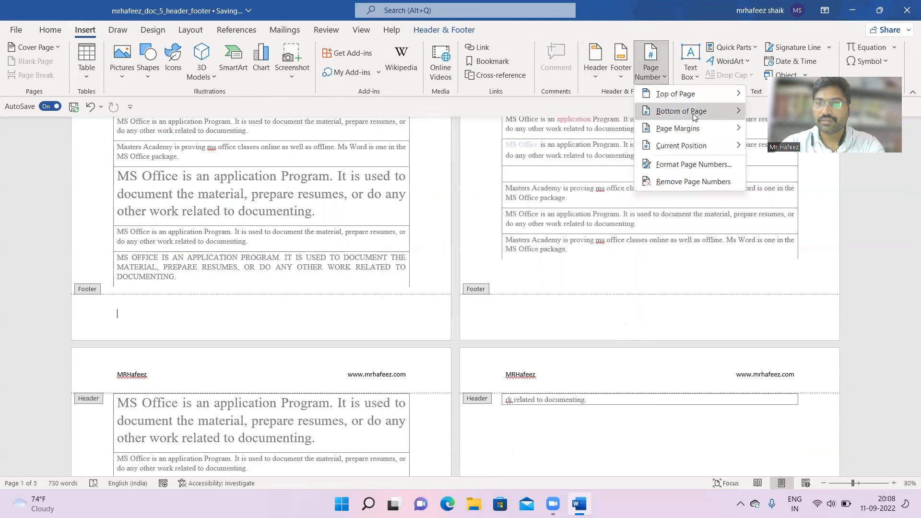
mouse_move(681, 111)
left_click(516, 145)
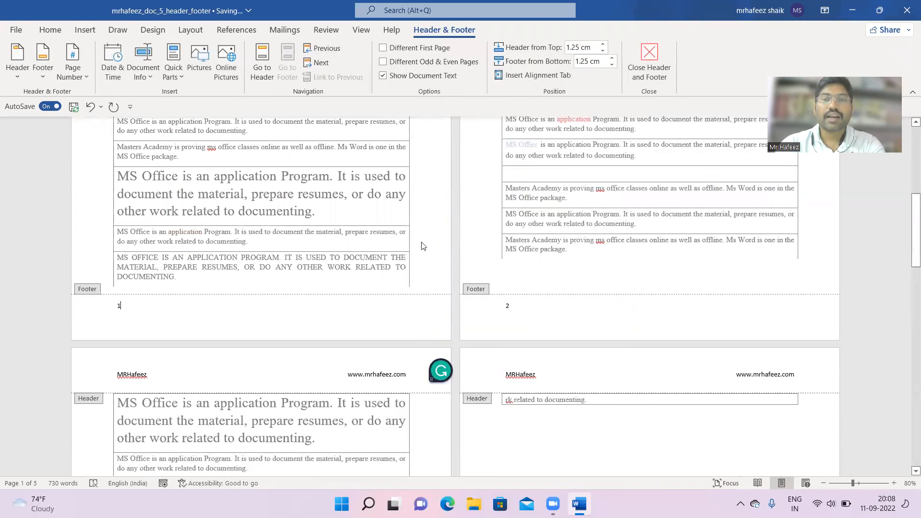
left_click(649, 61)
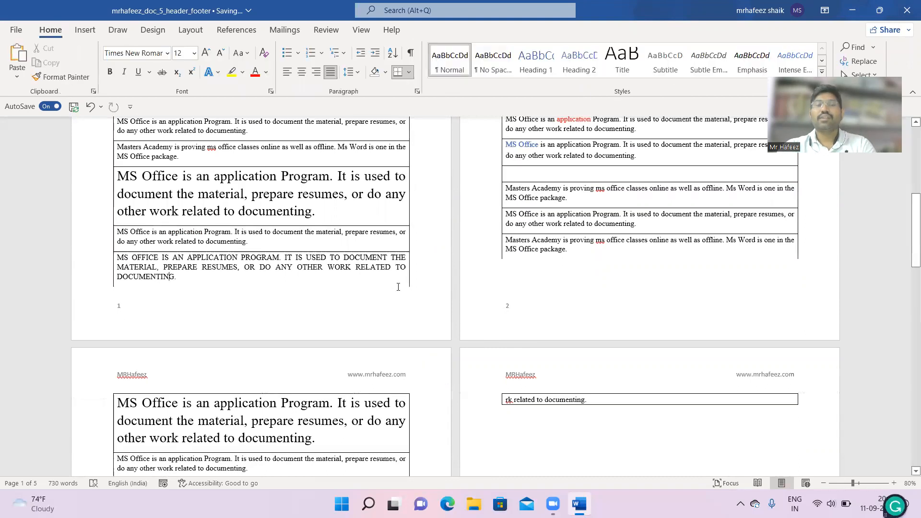
scroll(353, 269, "up", 3)
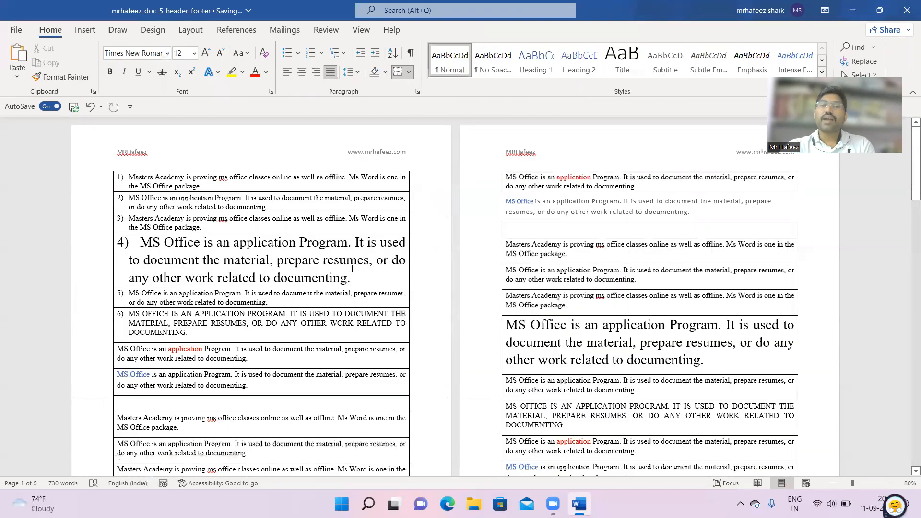